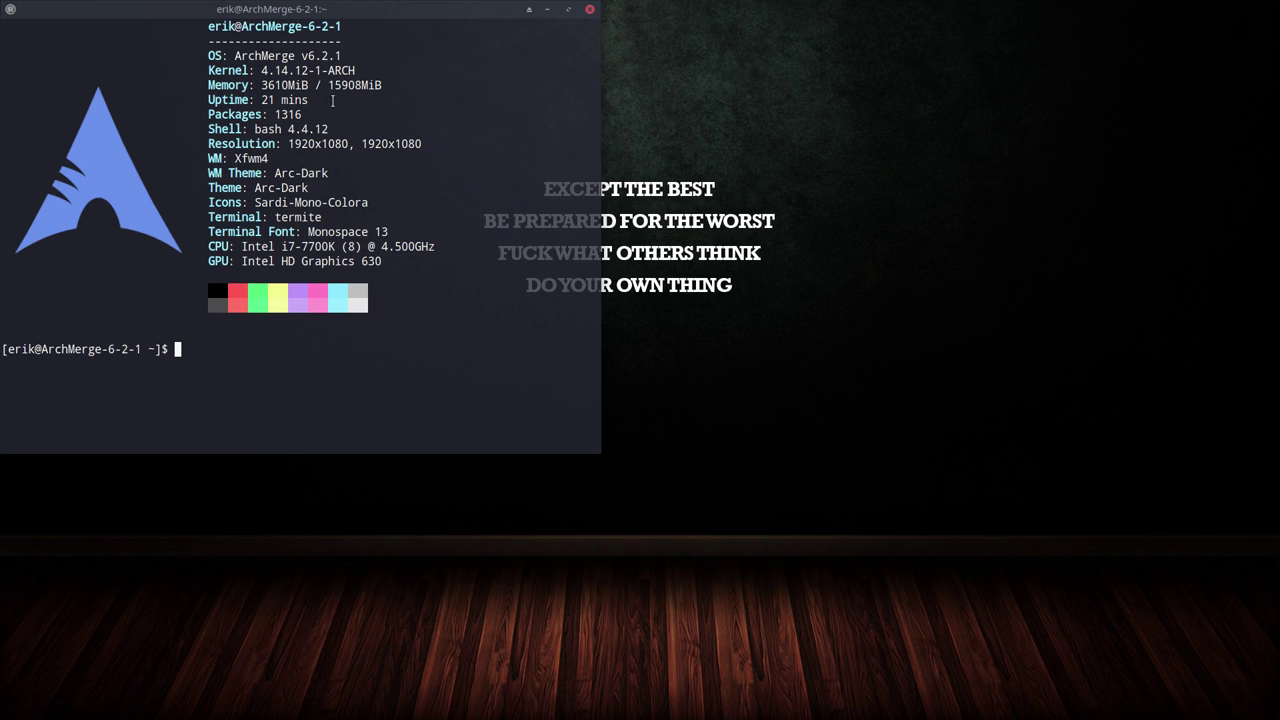
Switch to VirtualBox and start the ArchMergeD Template virtual machine.
{"action": "left_click_drag", "start_coordinate": [308, 56], "coordinate": [348, 70]}
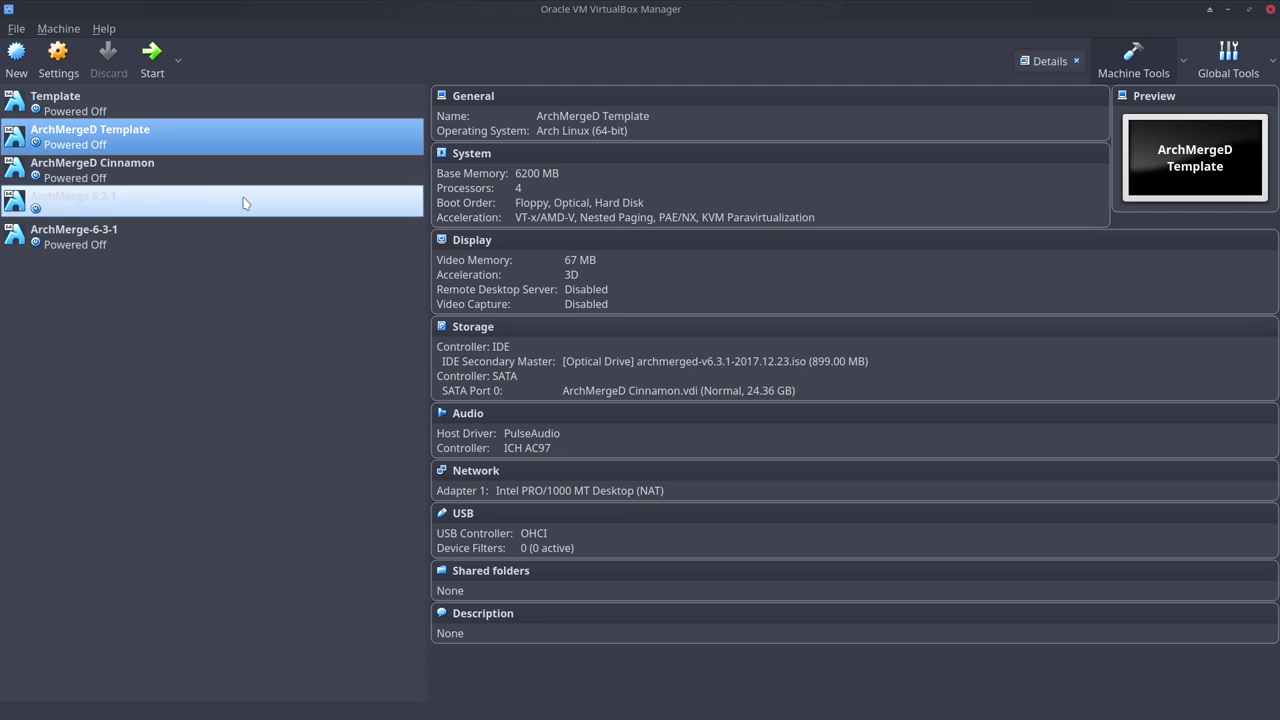
{"action": "left_click", "coordinate": [152, 55]}
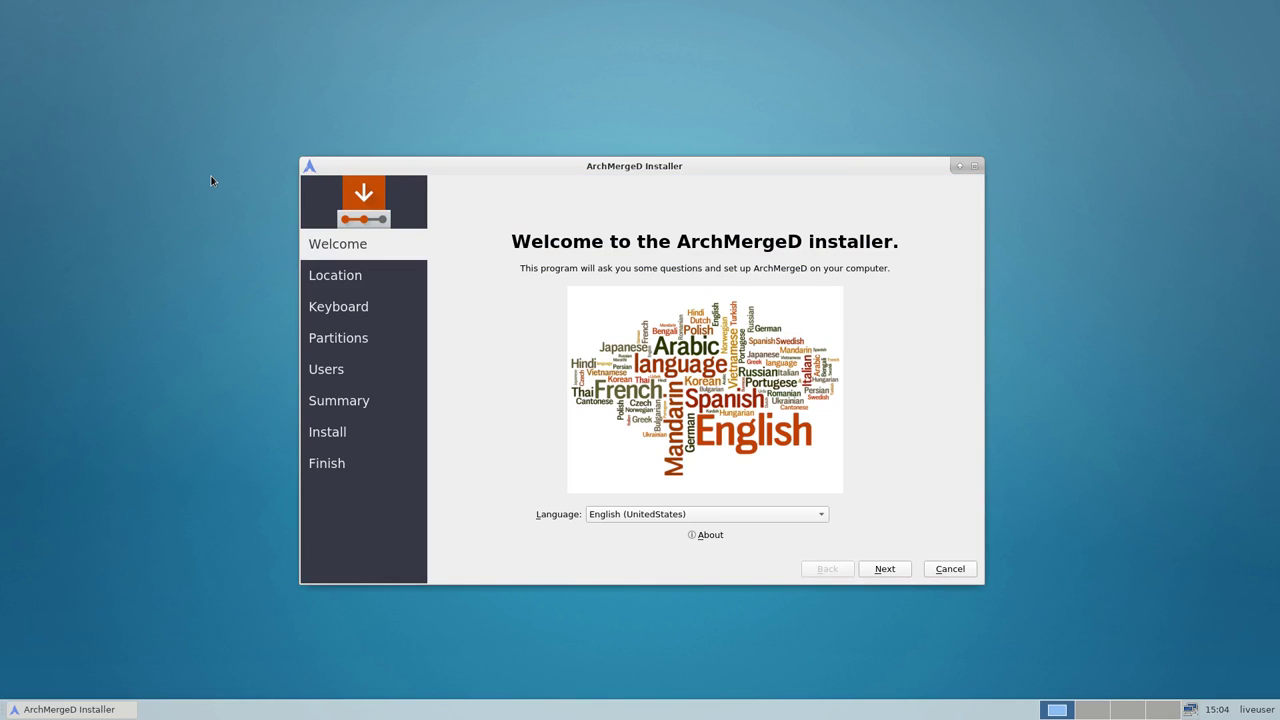
{"action": "right_click", "coordinate": [124, 311]}
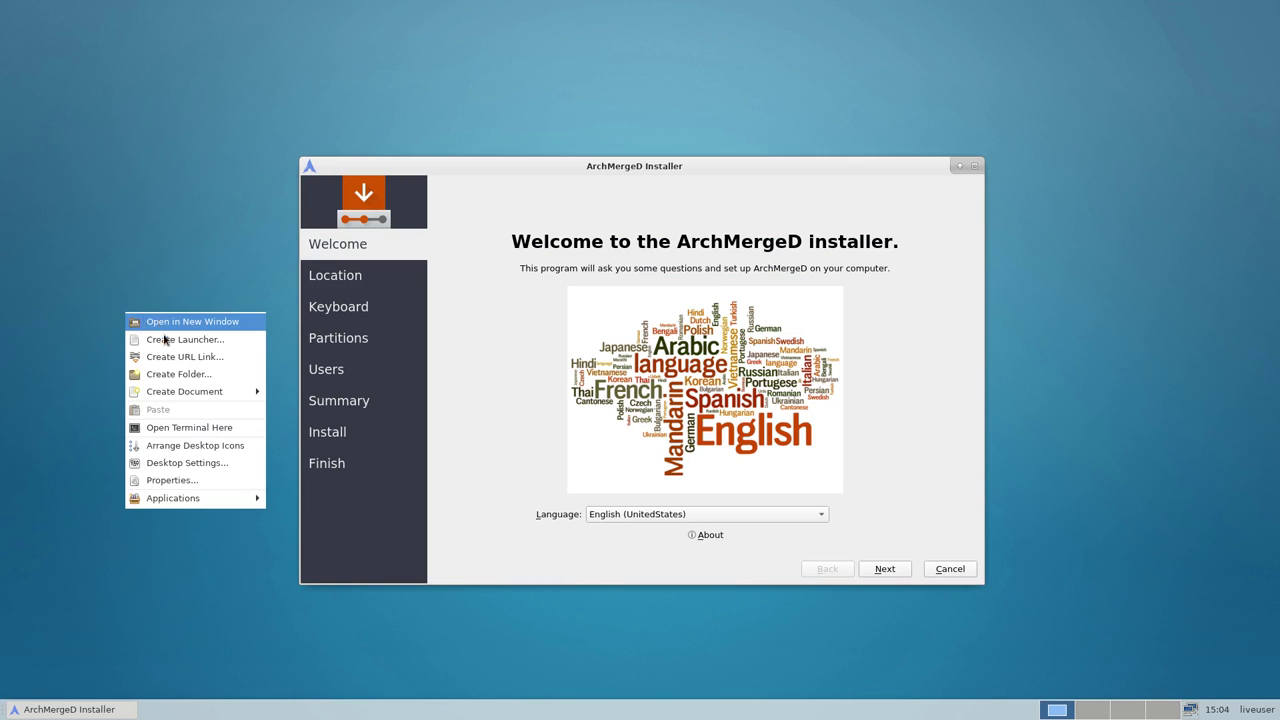
{"action": "left_click", "coordinate": [125, 672]}
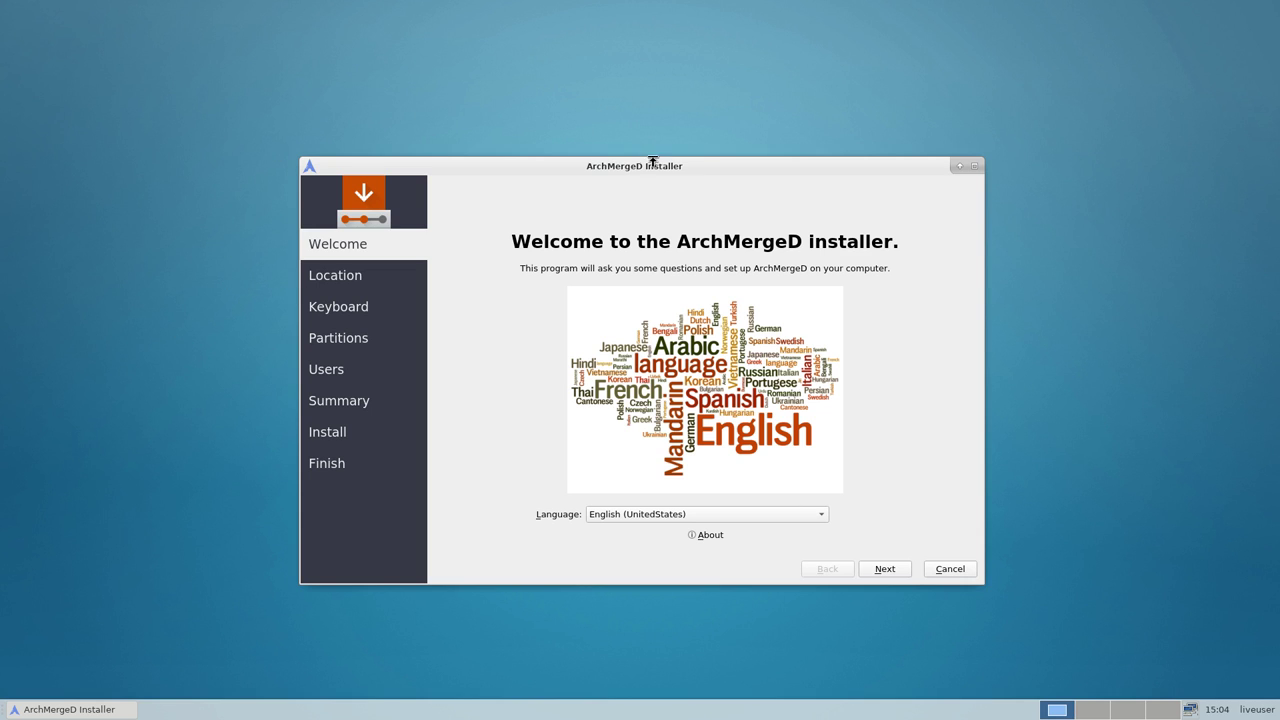
Keep English (UnitedStates) as the installer language and accept region Europe with zone Brussels as the location.
{"action": "left_click_drag", "start_coordinate": [663, 173], "coordinate": [647, 120]}
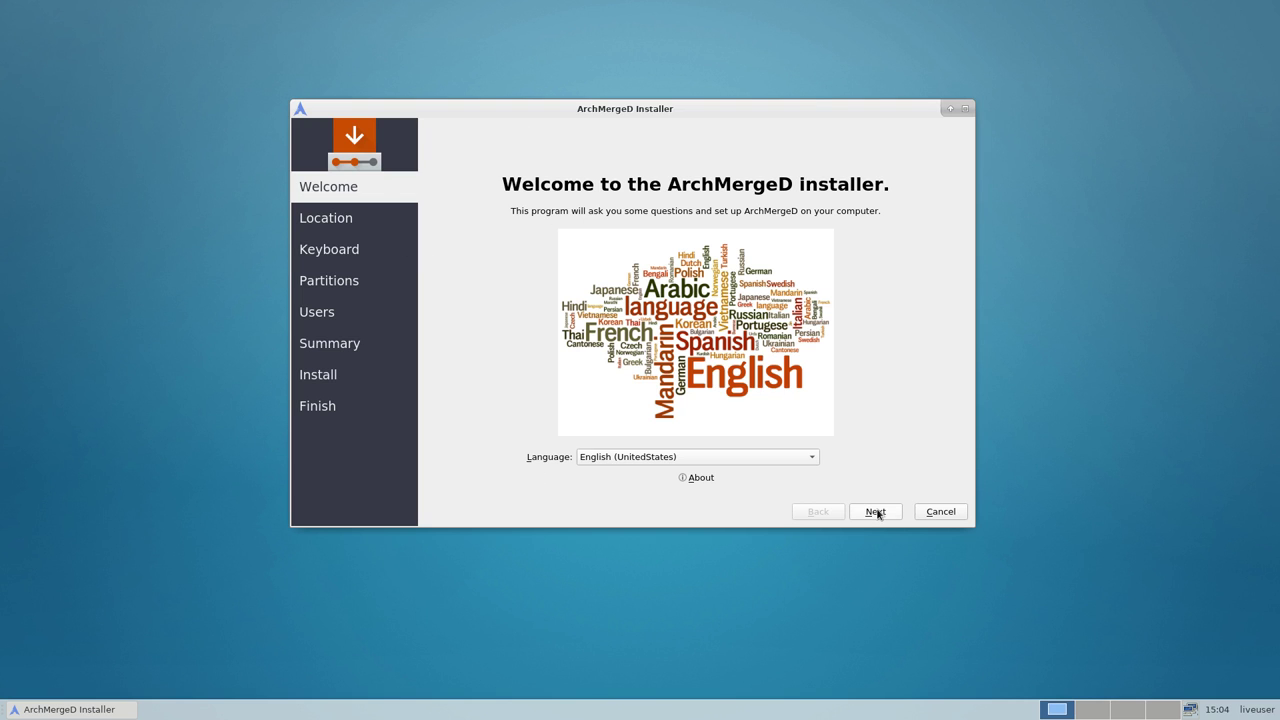
{"action": "left_click", "coordinate": [815, 458]}
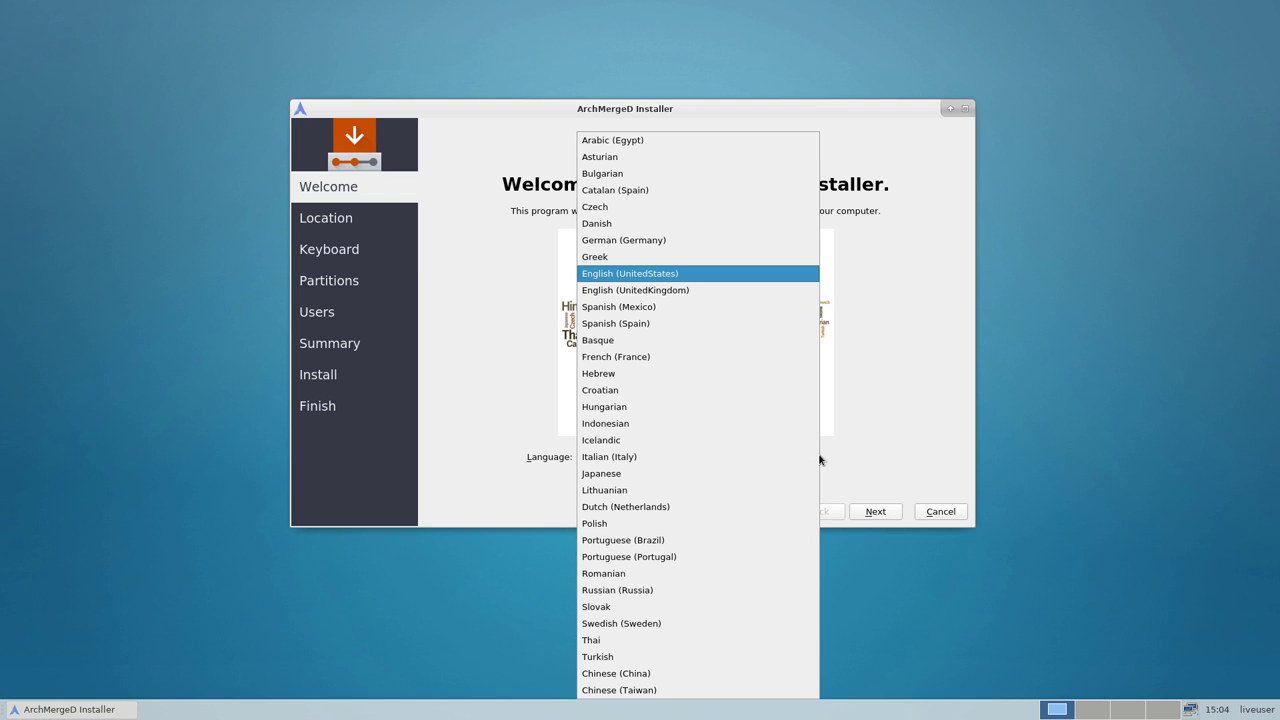
{"action": "left_click", "coordinate": [882, 458]}
{"action": "left_click", "coordinate": [873, 511]}
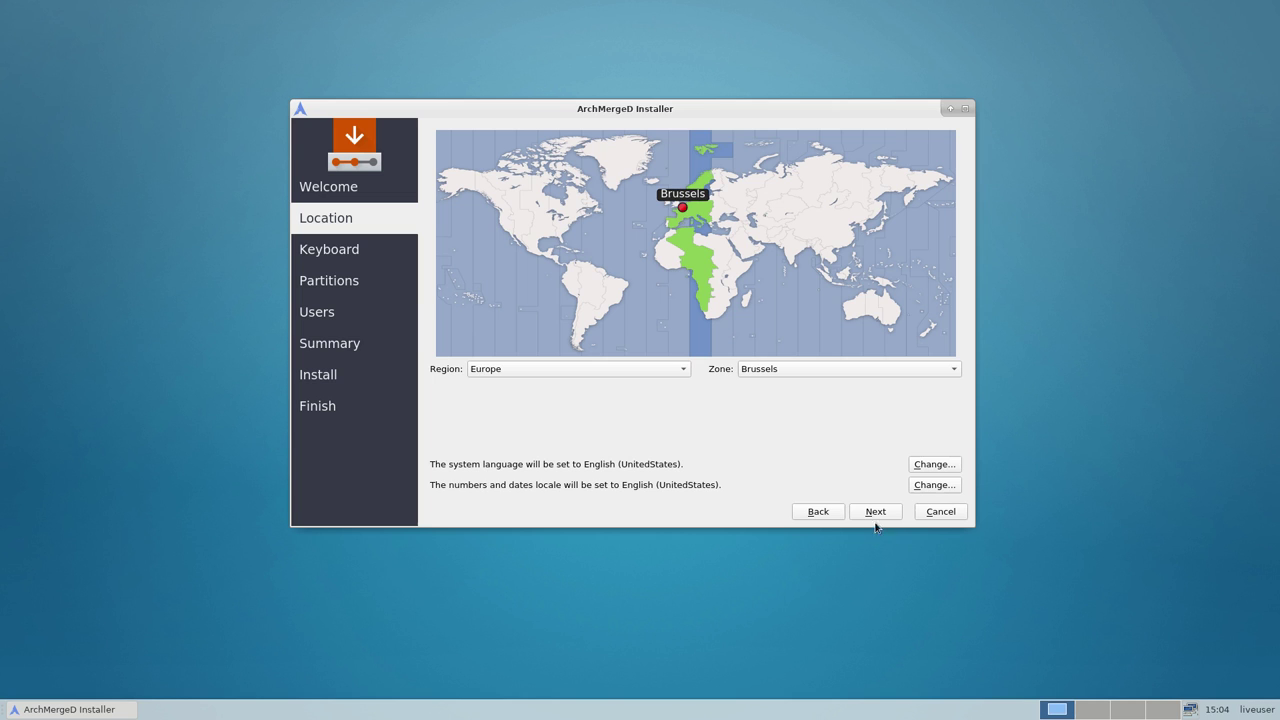
{"action": "left_click", "coordinate": [875, 513]}
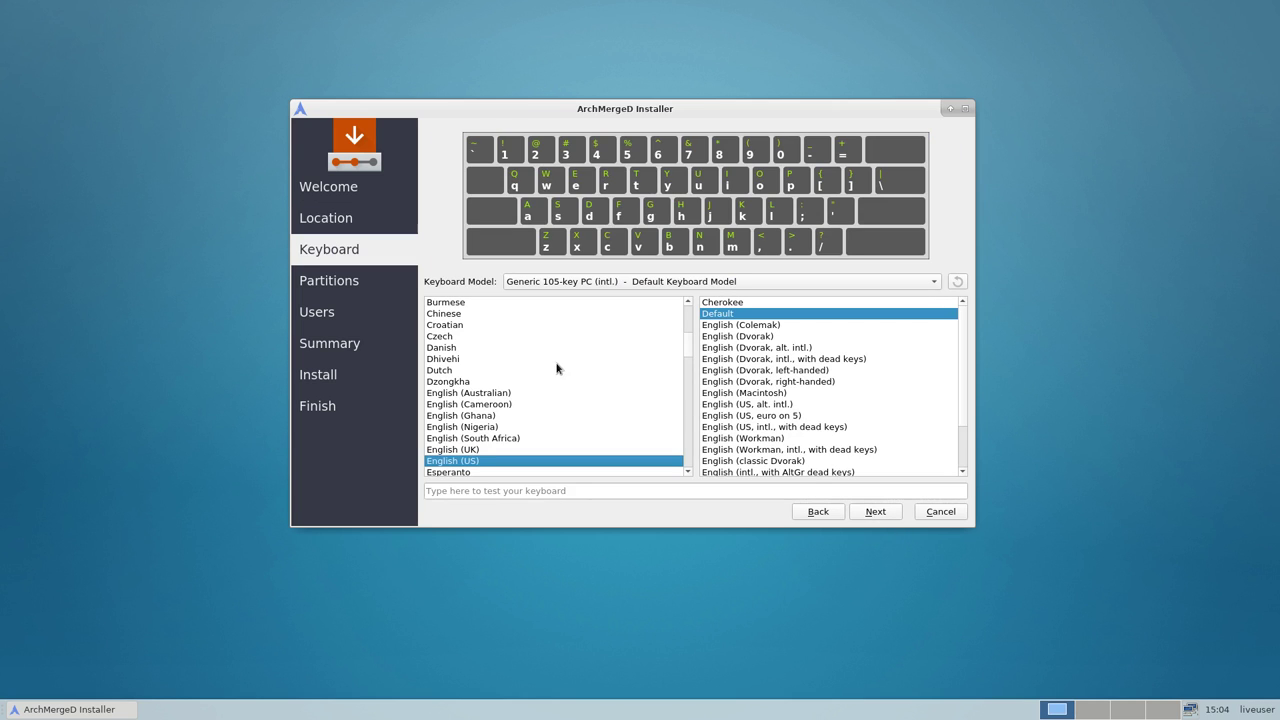
Set the keyboard layout to Belgian with the Default variant, and choose Erase disk as the partitioning method.
{"action": "left_click", "coordinate": [446, 362]}
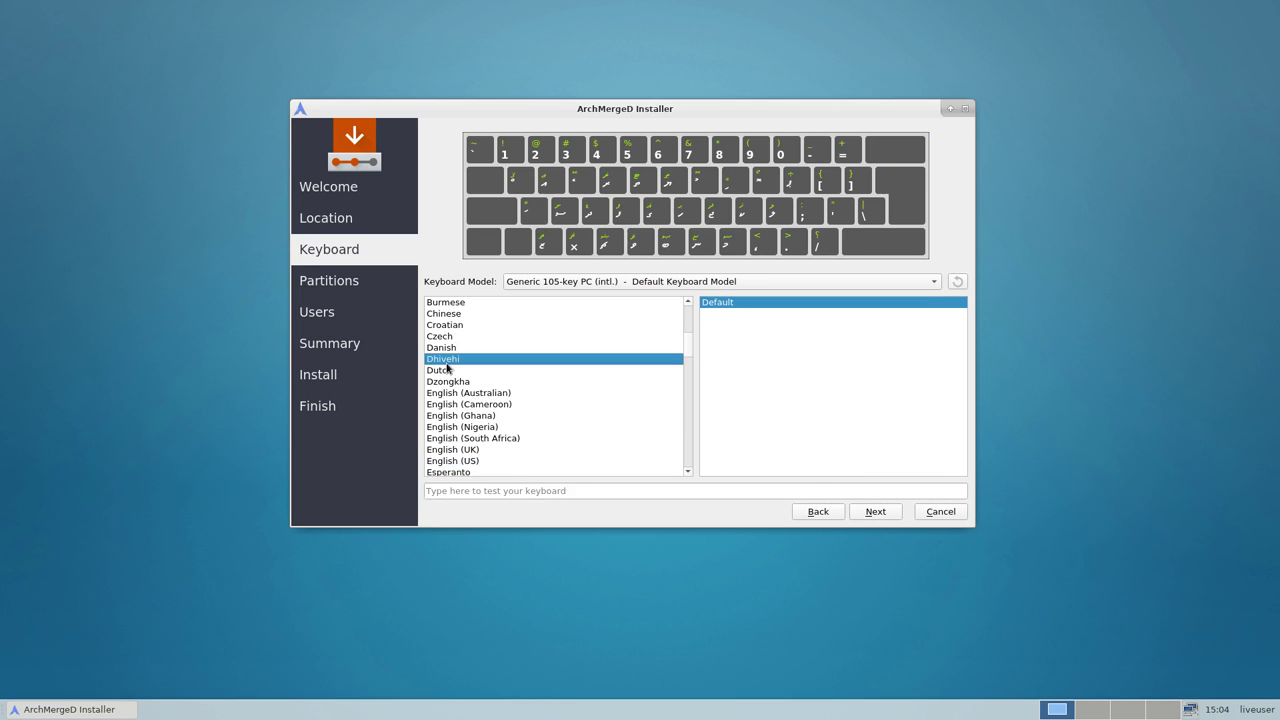
{"action": "scroll", "coordinate": [447, 367], "scroll_direction": "up", "scroll_amount": 5}
{"action": "left_click", "coordinate": [456, 428]}
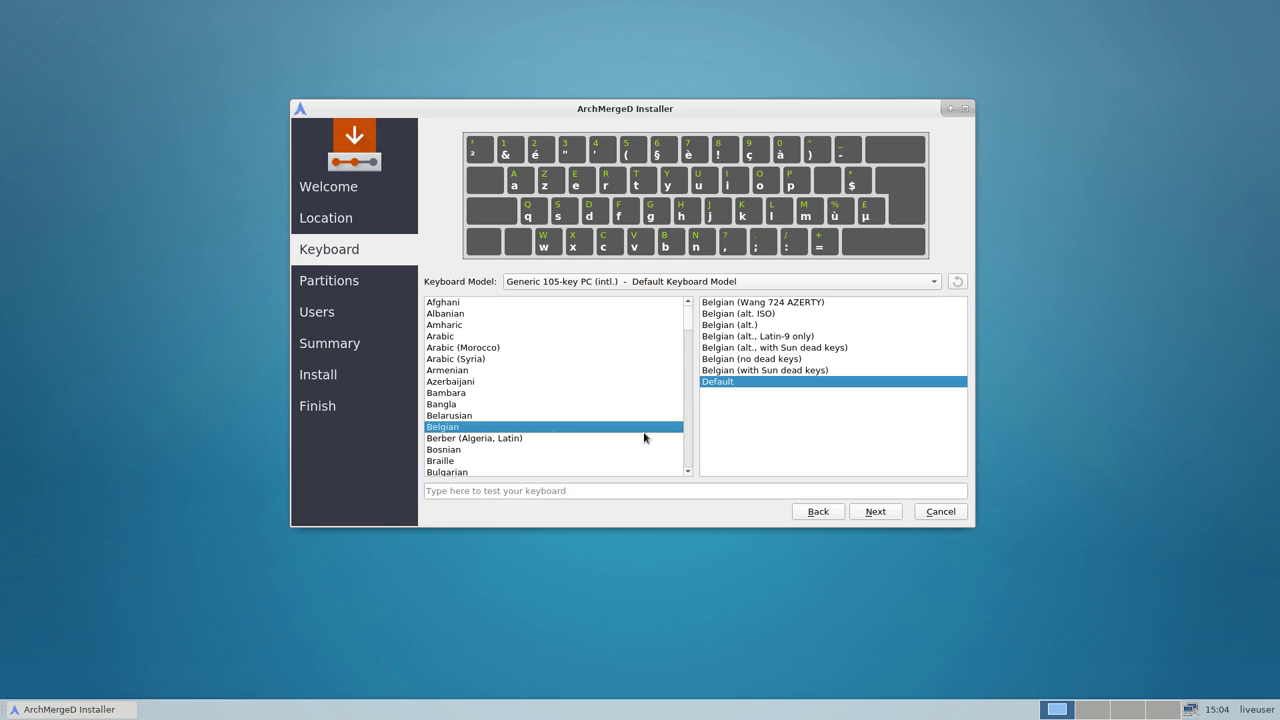
{"action": "left_click", "coordinate": [880, 514]}
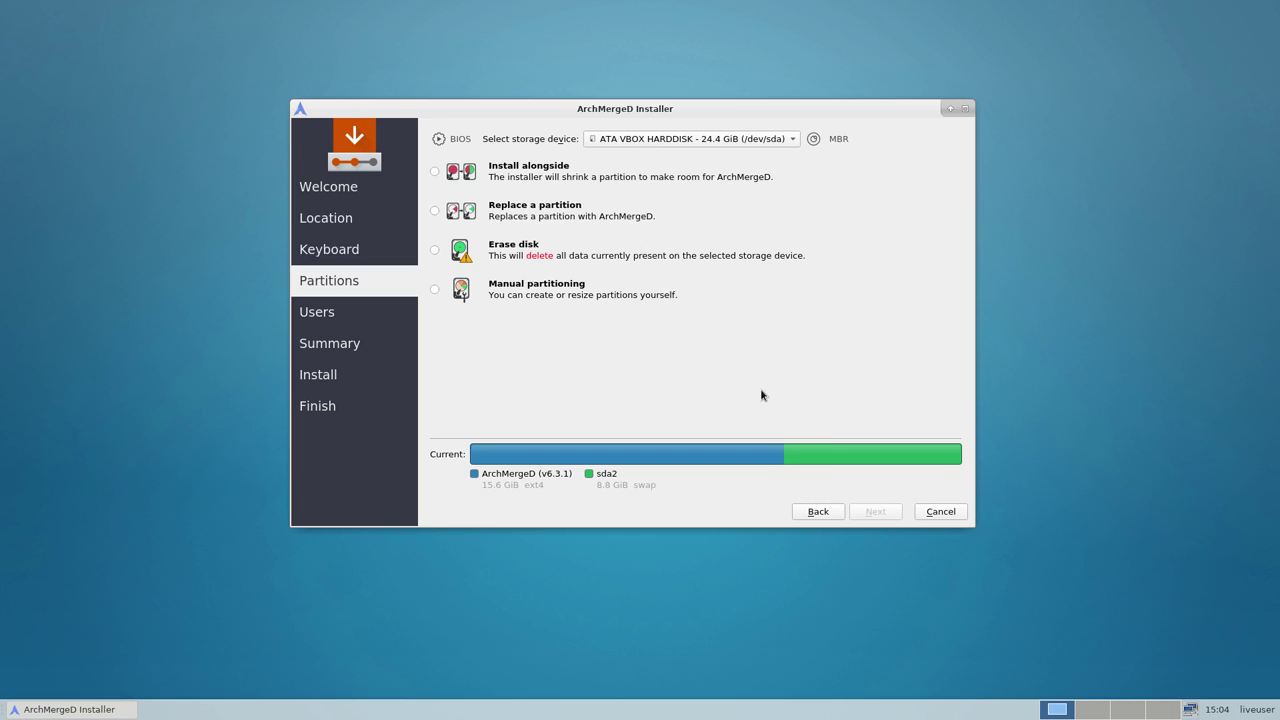
{"action": "left_click", "coordinate": [512, 250]}
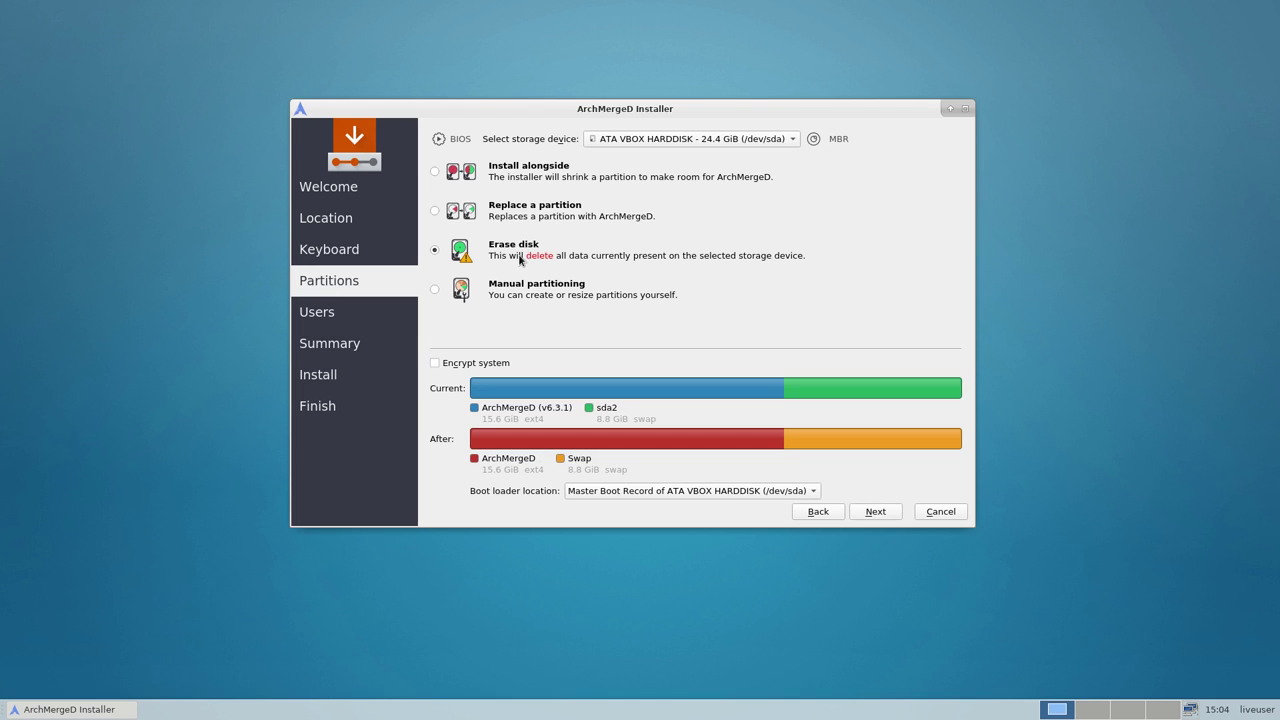
{"action": "left_click", "coordinate": [880, 515]}
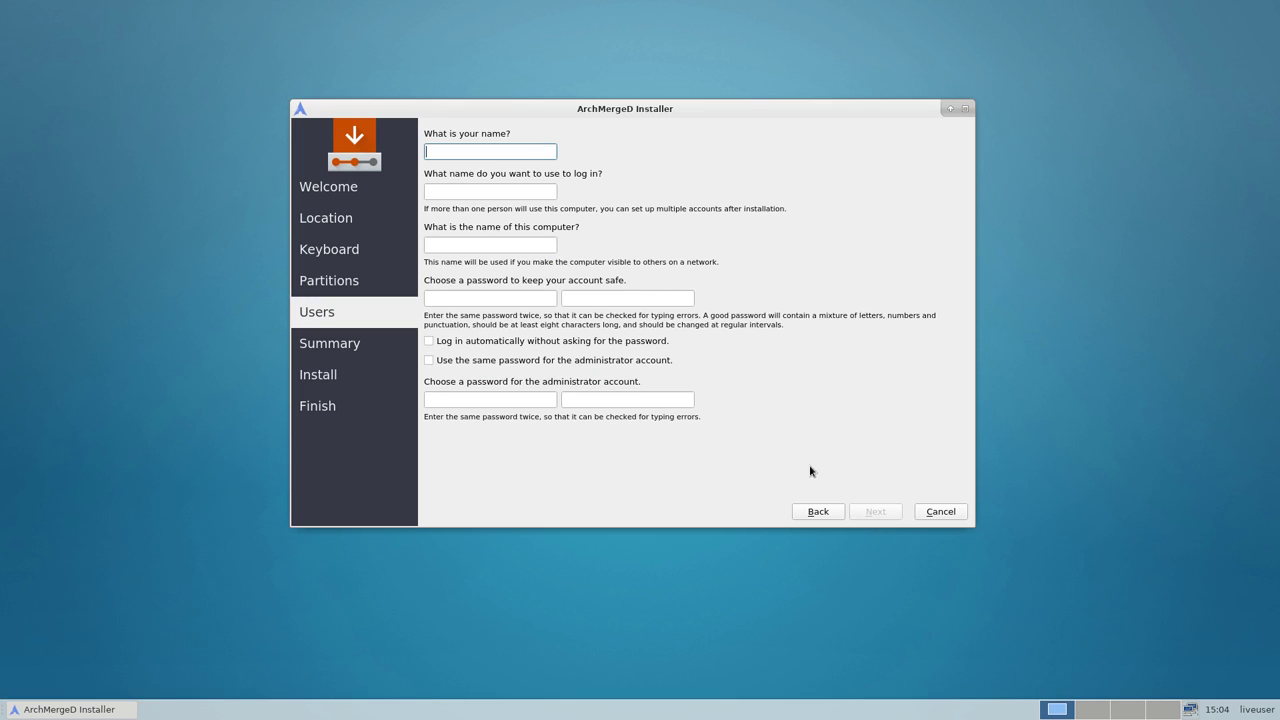
Fill in the user's name, keep the login name derived from it, and name the computer ArchMergeD-6-3-1.
{"action": "type", "text": "erik"}
{"action": "key", "text": "Tab"}
{"action": "key", "text": "Tab"}
{"action": "type", "text": "ArchMerge"}
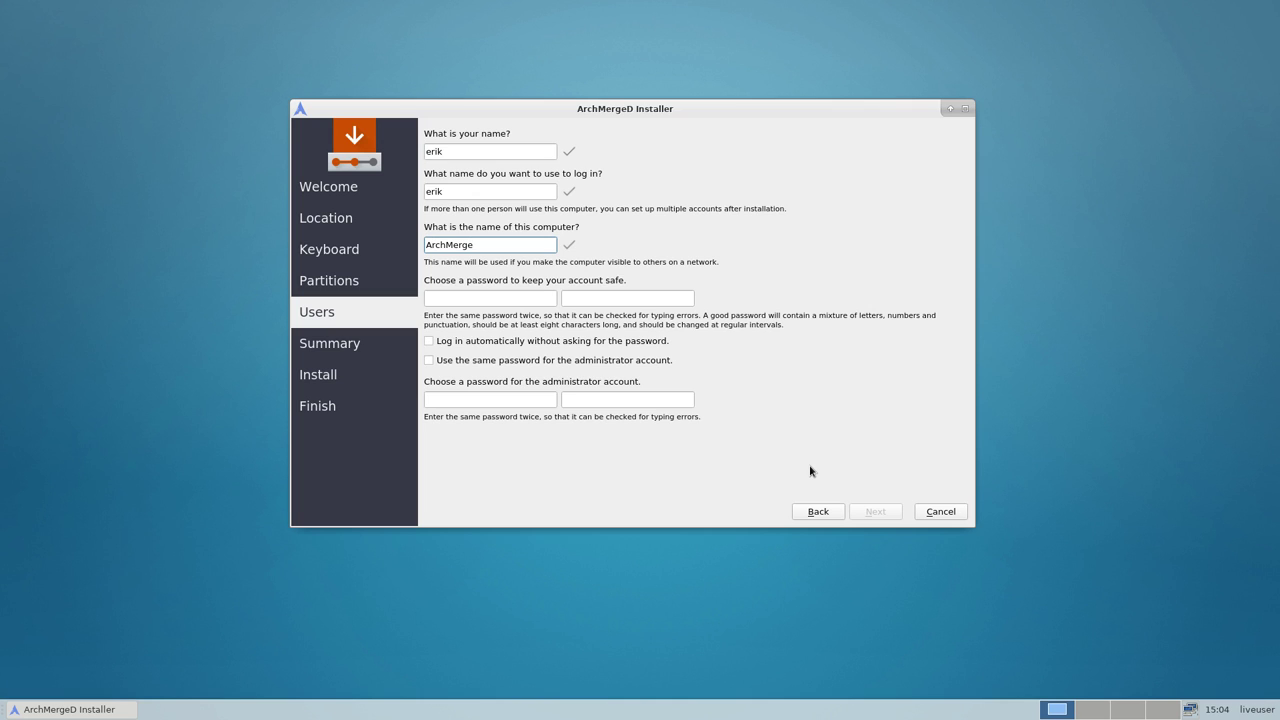
{"action": "type", "text": "D-6-3--"}
{"action": "key", "text": "BackSpace"}
{"action": "type", "text": "1"}
Enter the account password twice, enable automatic login and use the same password for the administrator account, continuing to the summary.
{"action": "left_click", "coordinate": [448, 298]}
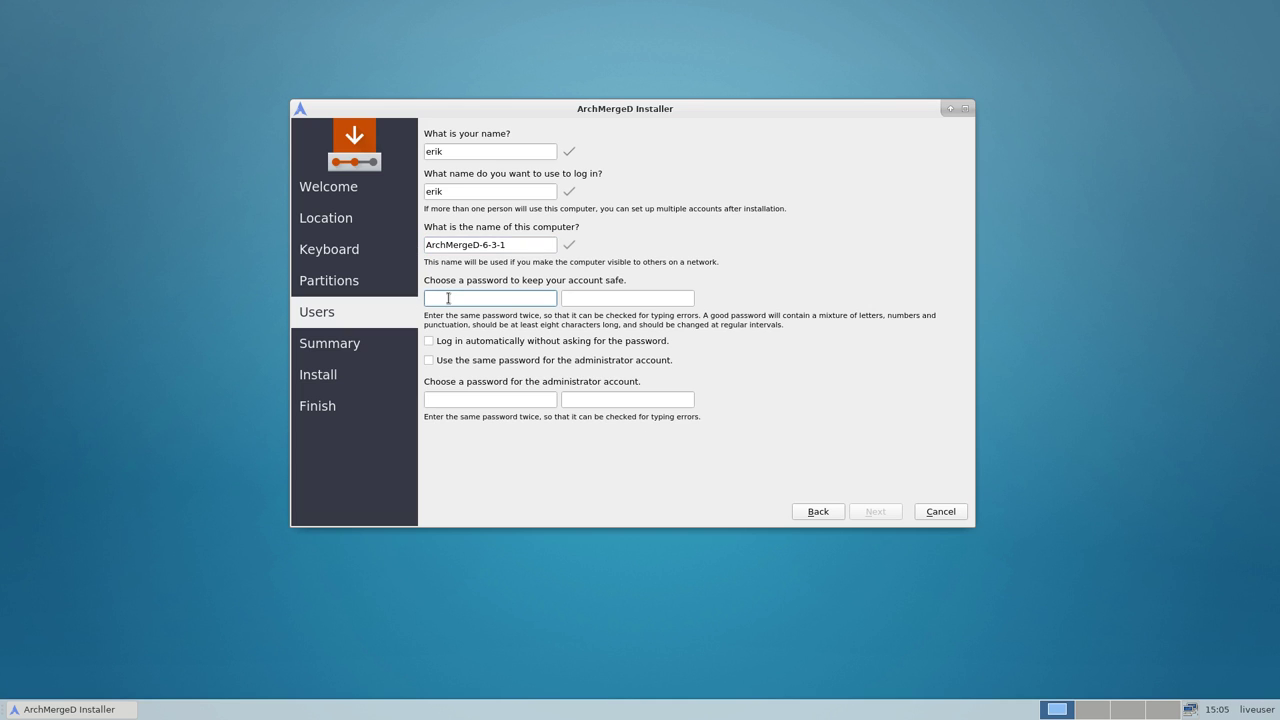
{"action": "type", "text": "••••"}
{"action": "key", "text": "Tab"}
{"action": "type", "text": "••••"}
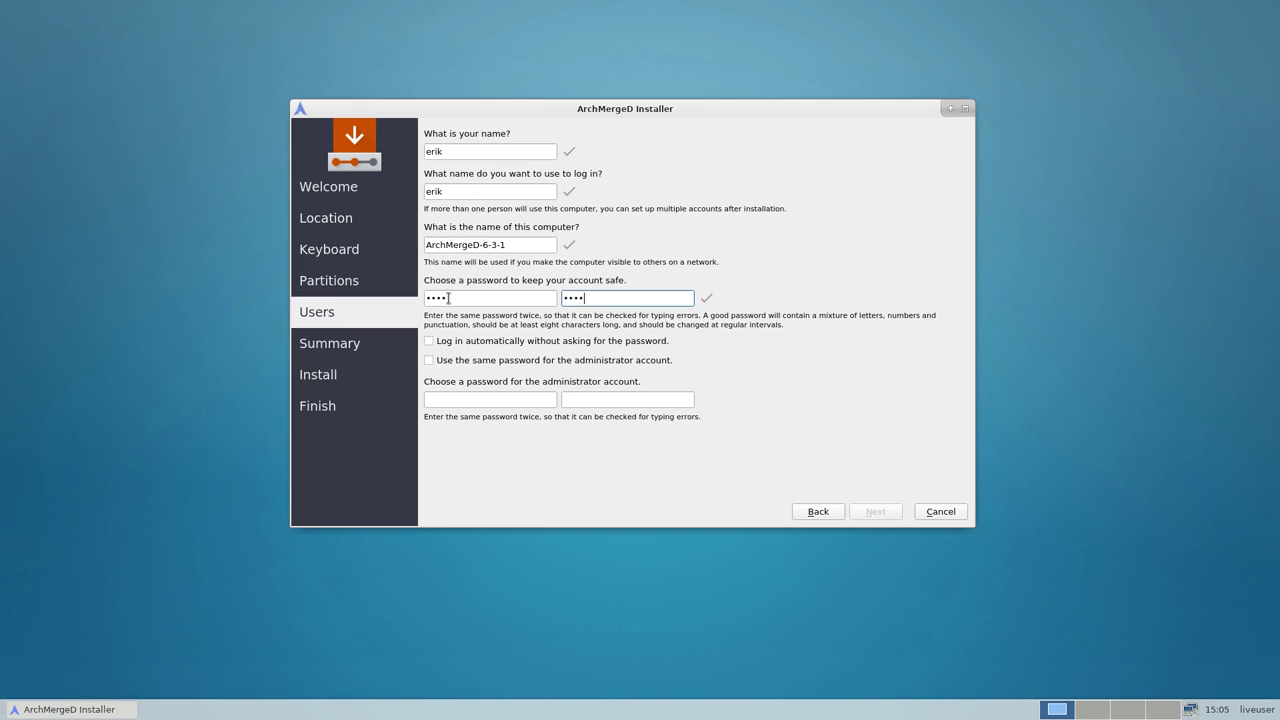
{"action": "key", "text": "Tab"}
{"action": "key", "text": "space"}
{"action": "key", "text": "Tab"}
{"action": "key", "text": "space"}
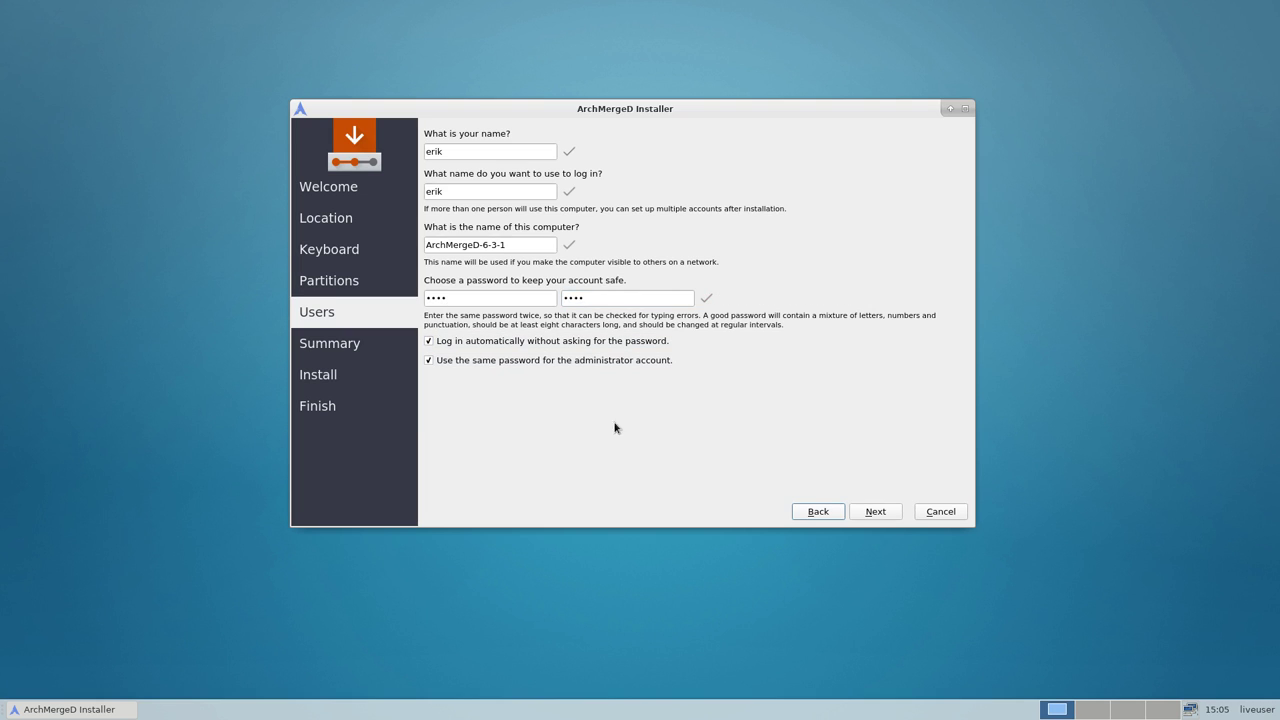
{"action": "left_click", "coordinate": [898, 515]}
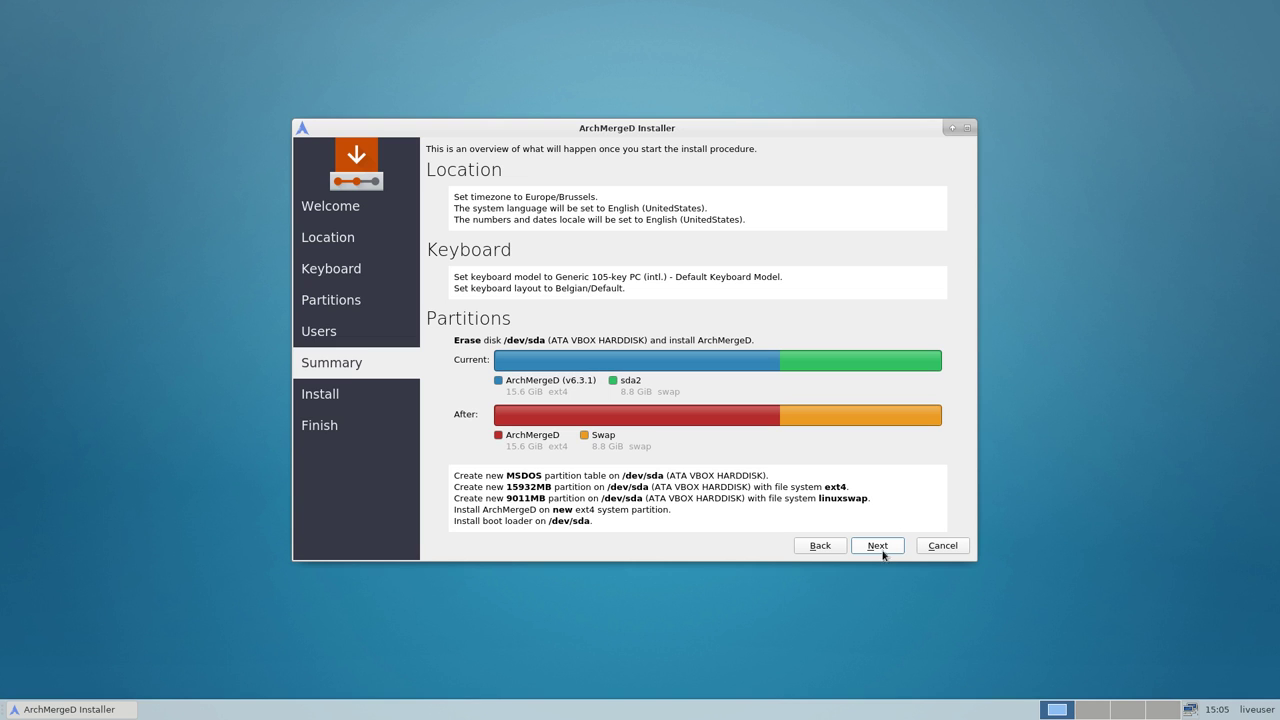
Run the installation from the summary and finish it with an immediate restart.
{"action": "left_click", "coordinate": [880, 552]}
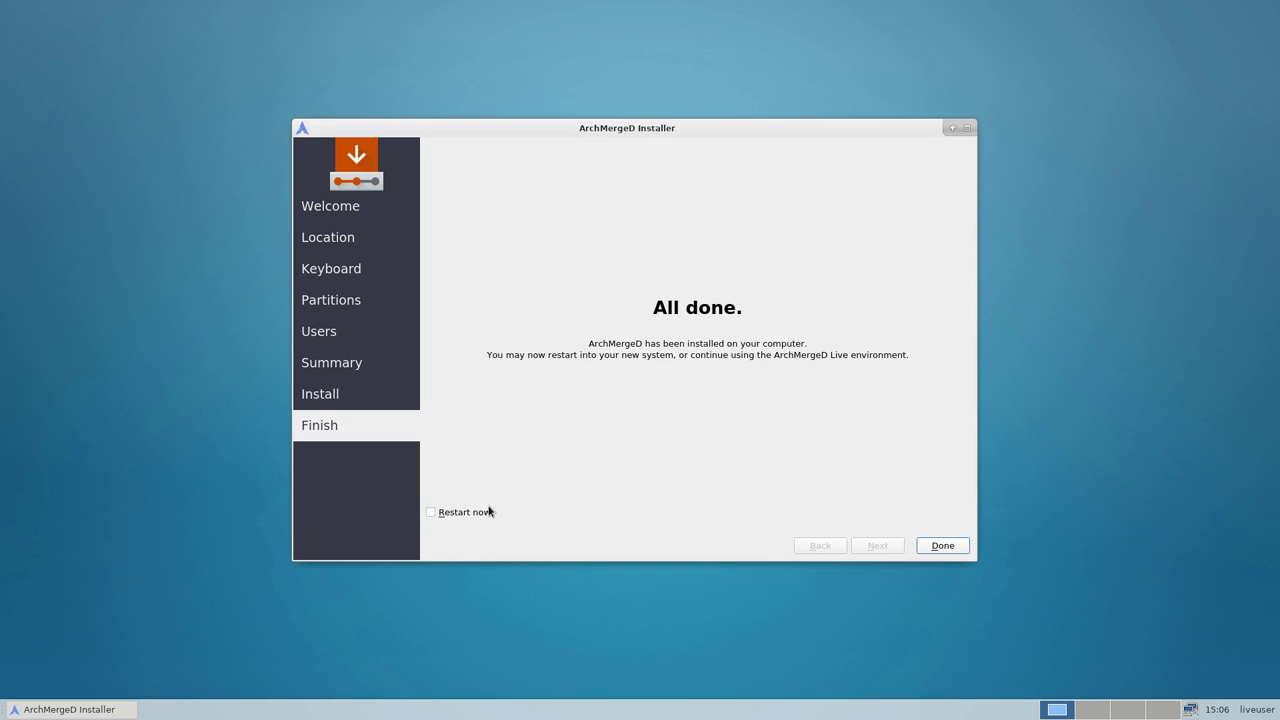
{"action": "left_click", "coordinate": [487, 512]}
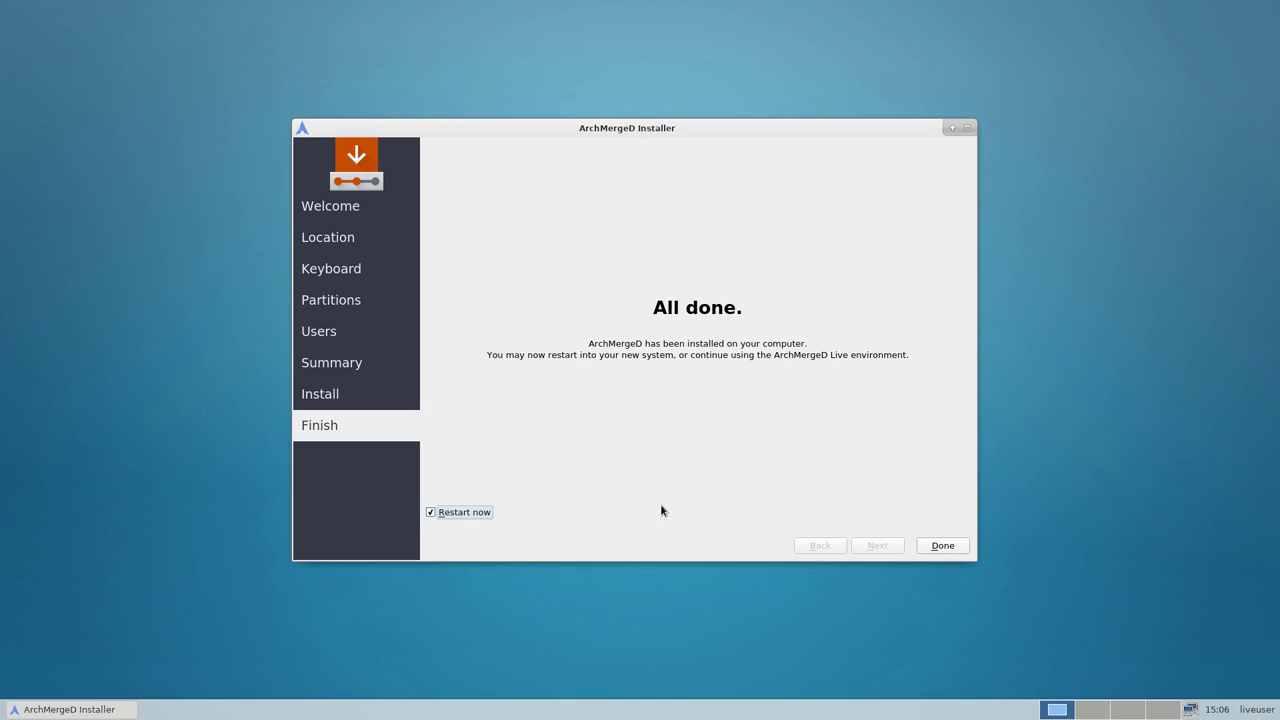
{"action": "left_click", "coordinate": [960, 547]}
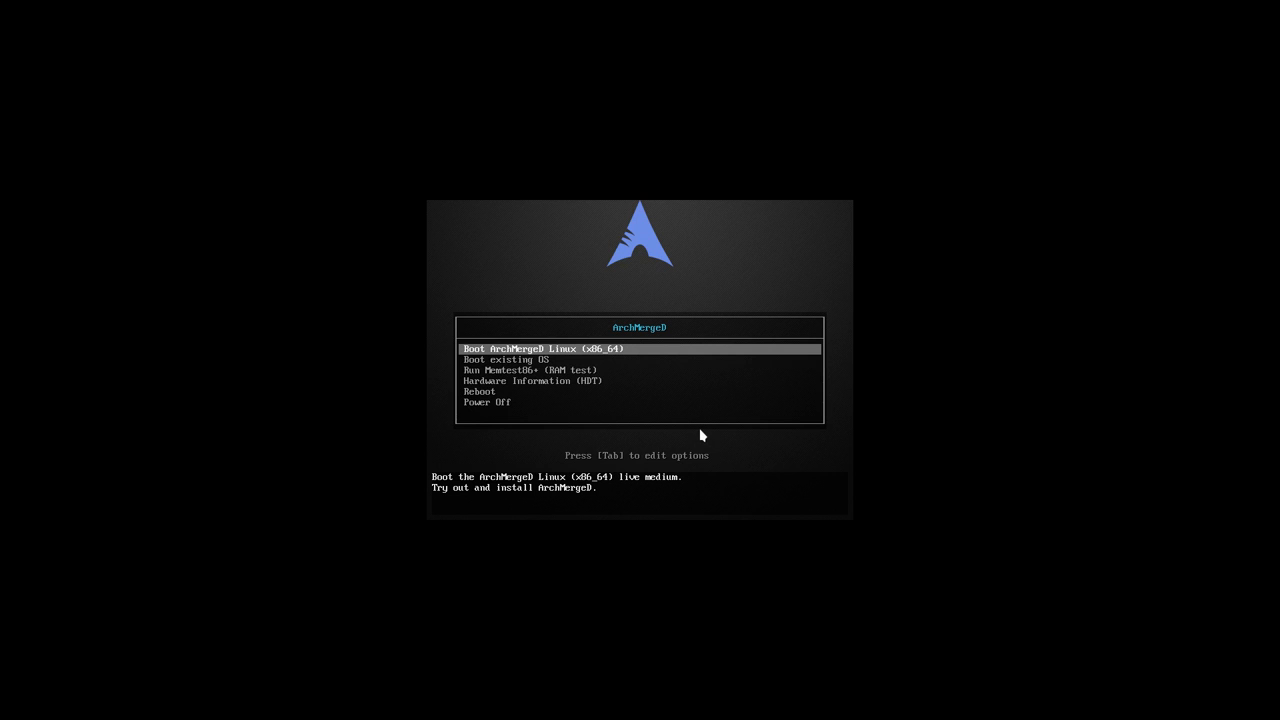
Choose to boot the existing OS from the ArchMergeD boot menu.
{"action": "key", "text": "Down"}
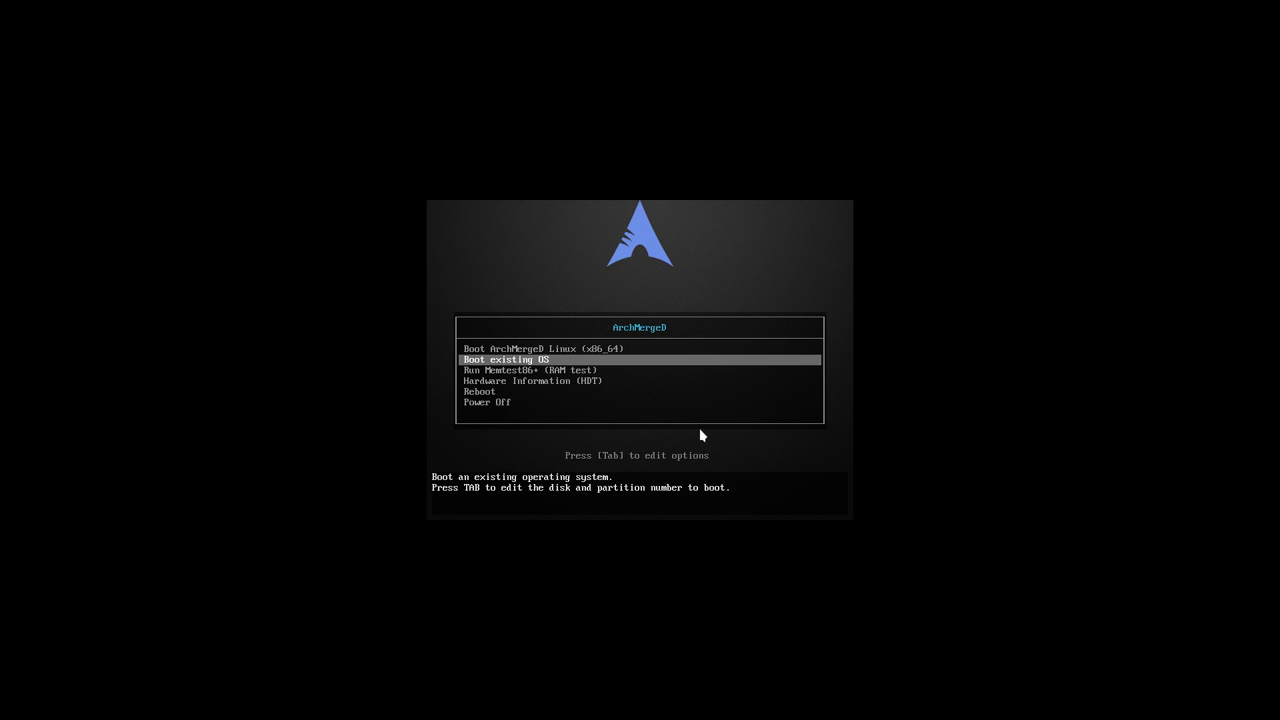